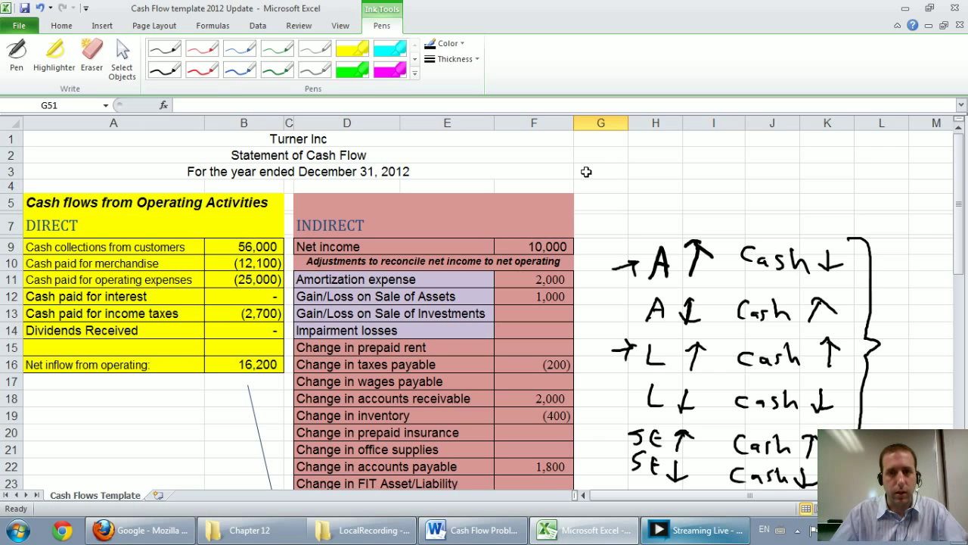
Step: Review the Turner Inc cash flow statement from the operating section through investing and financing to the closing cash balances
scroll(583, 174, down, 2)
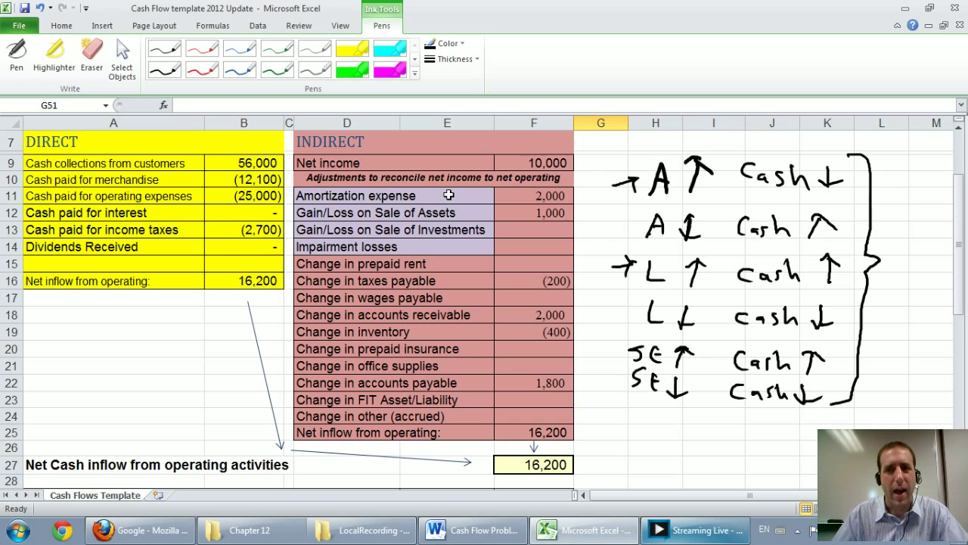
scroll(449, 195, up, 1)
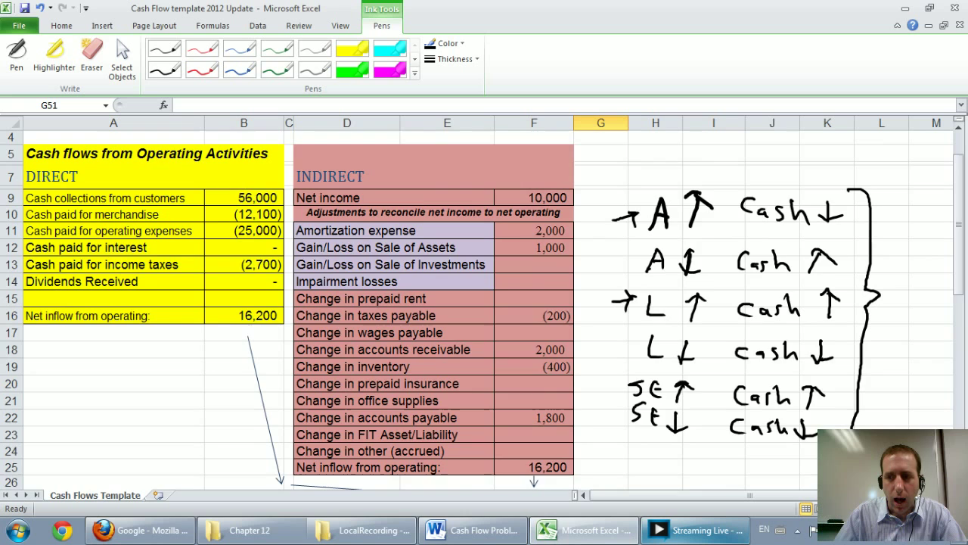
scroll(583, 494, down, 1)
scroll(418, 346, down, 4)
scroll(417, 345, down, 1)
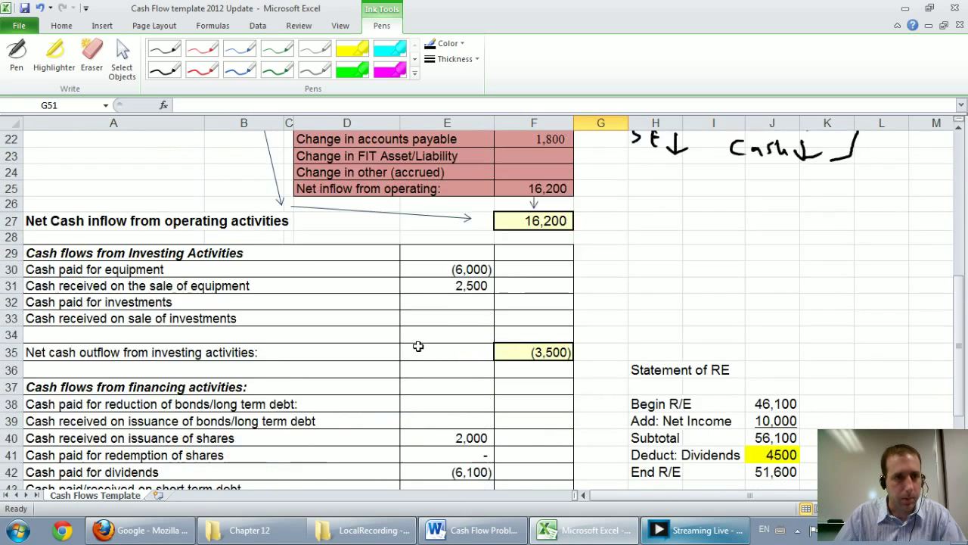
scroll(417, 345, down, 1)
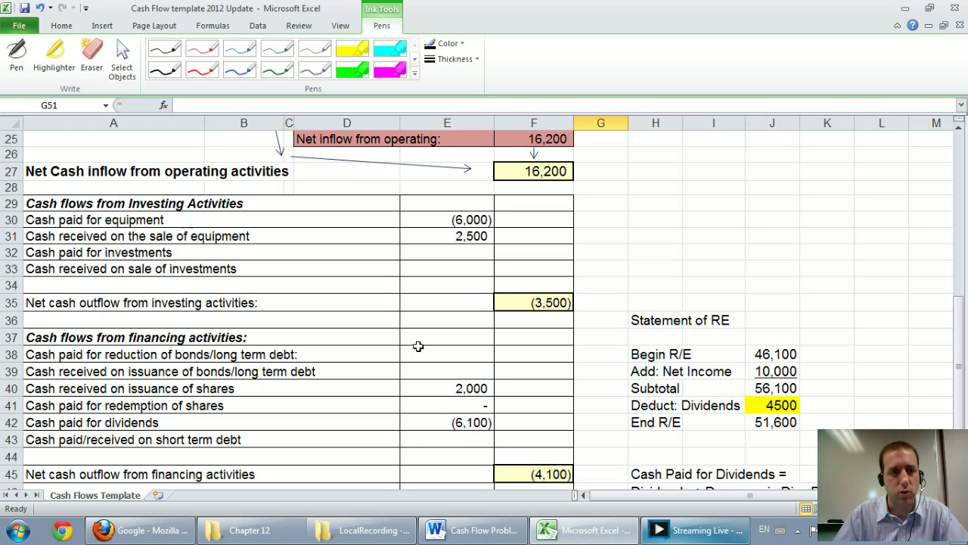
scroll(402, 404, down, 7)
scroll(335, 374, up, 5)
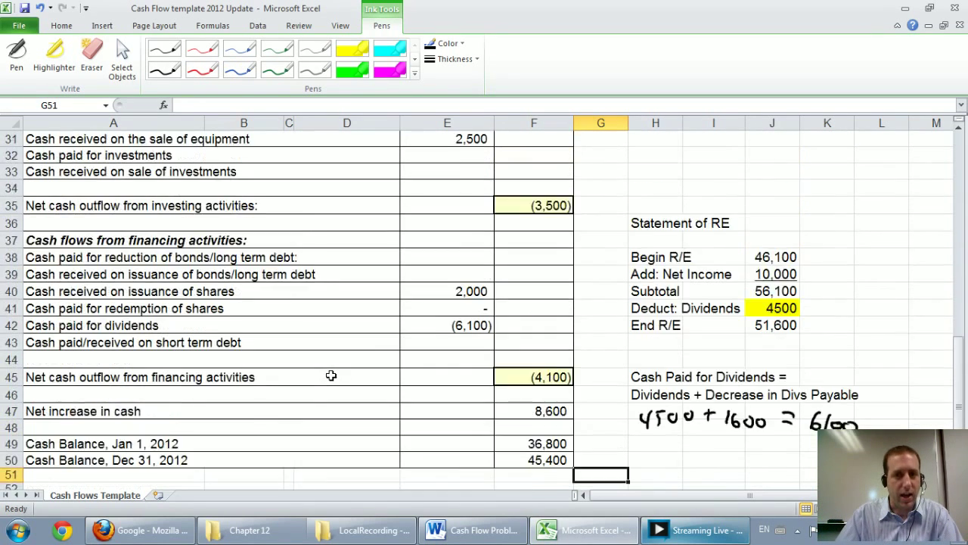
scroll(330, 375, up, 1)
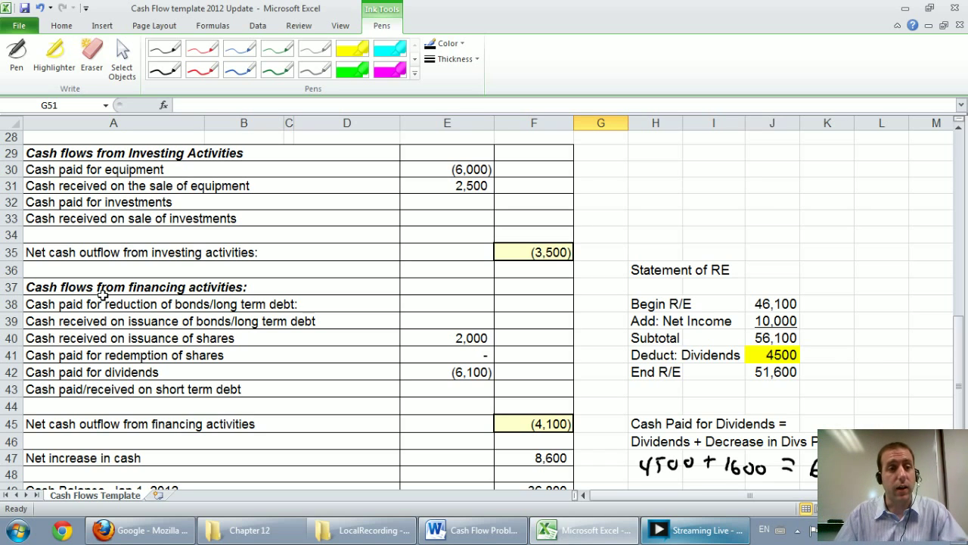
scroll(184, 351, down, 1)
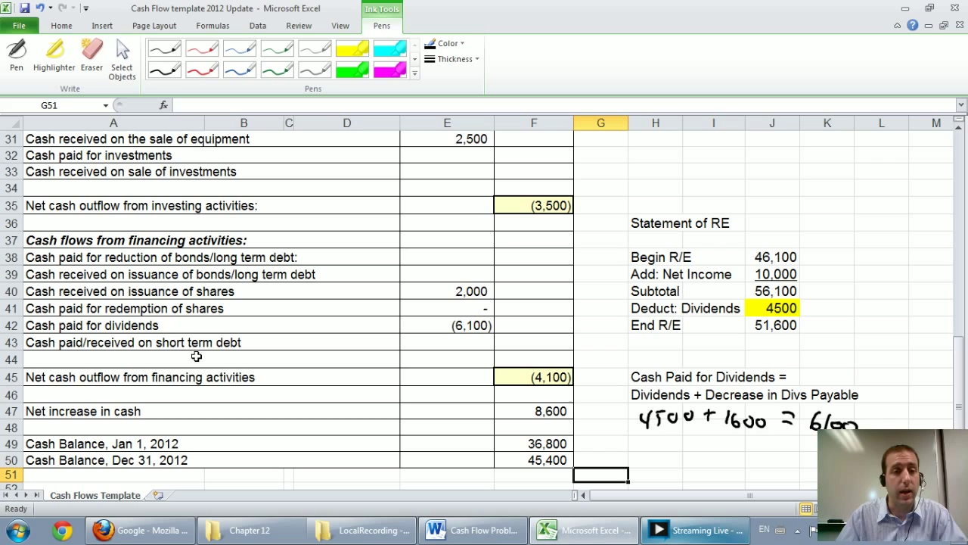
scroll(251, 369, up, 9)
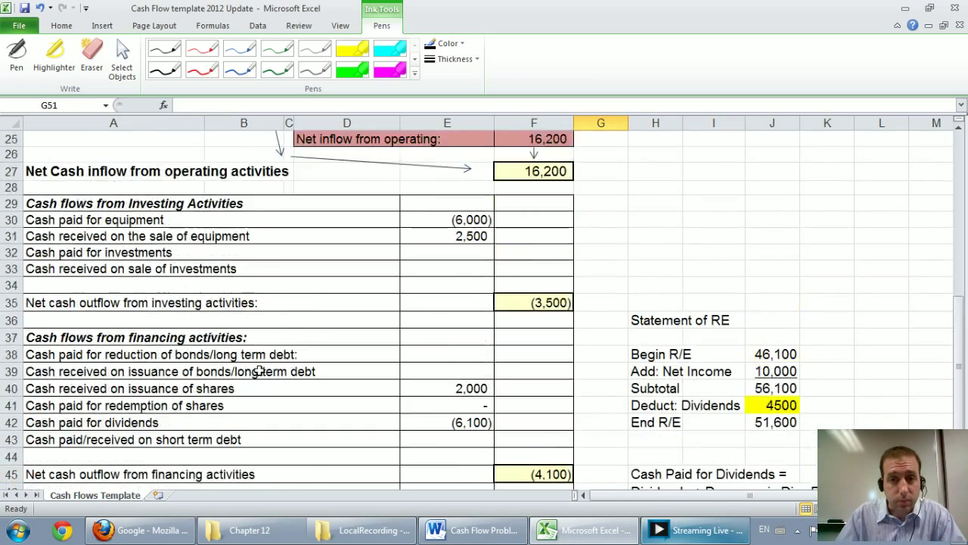
scroll(268, 365, down, 1)
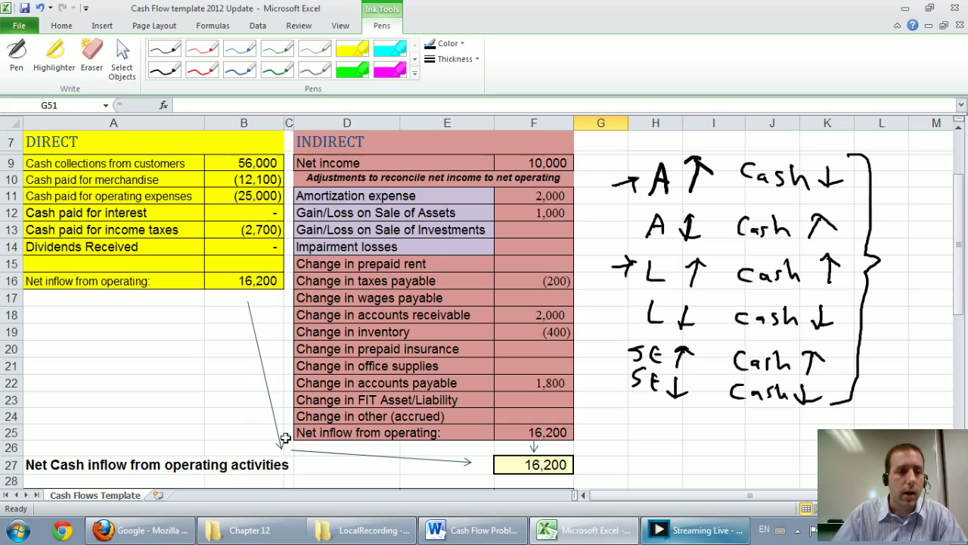
Step: Examine the net operating cash inflow in F27 and the net investing outflow in F35, followed by the financing section
click(553, 467)
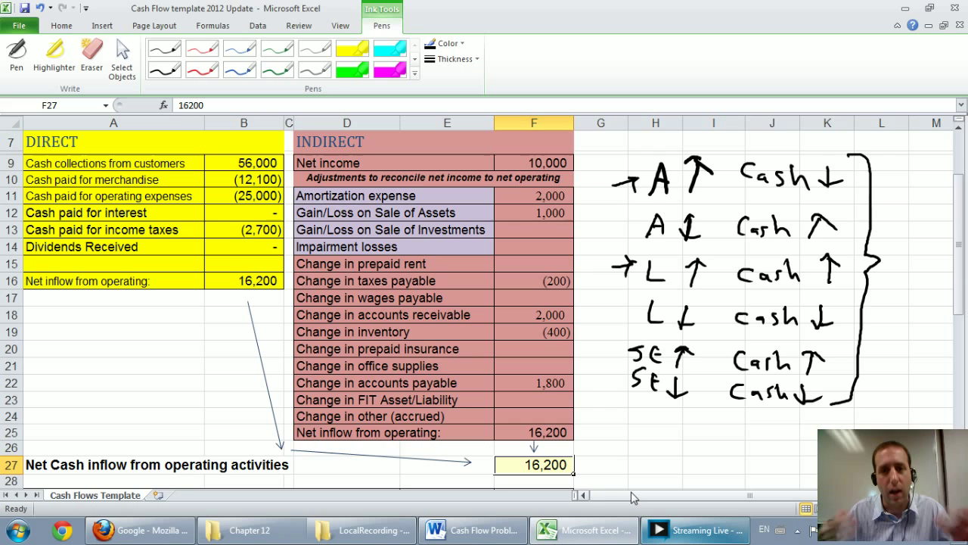
scroll(575, 469, down, 3)
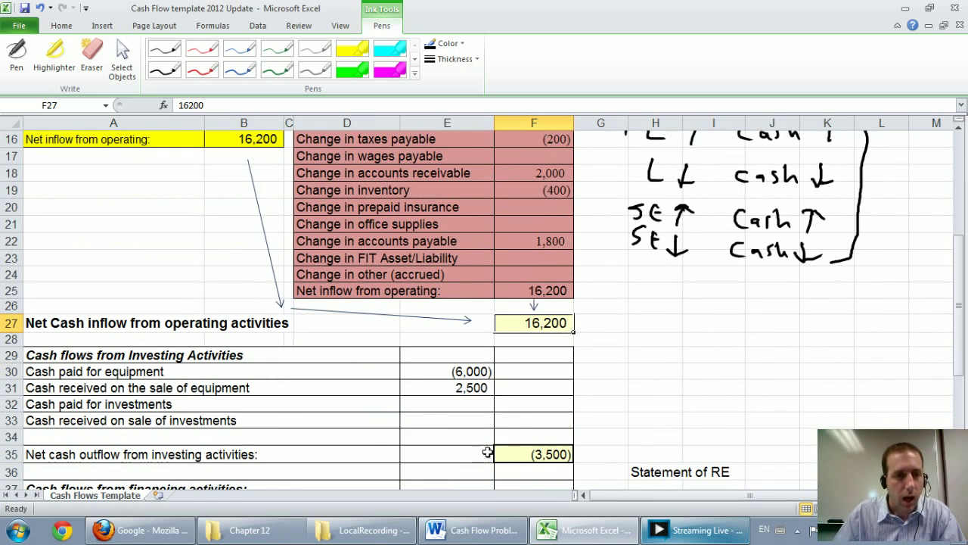
scroll(400, 406, down, 1)
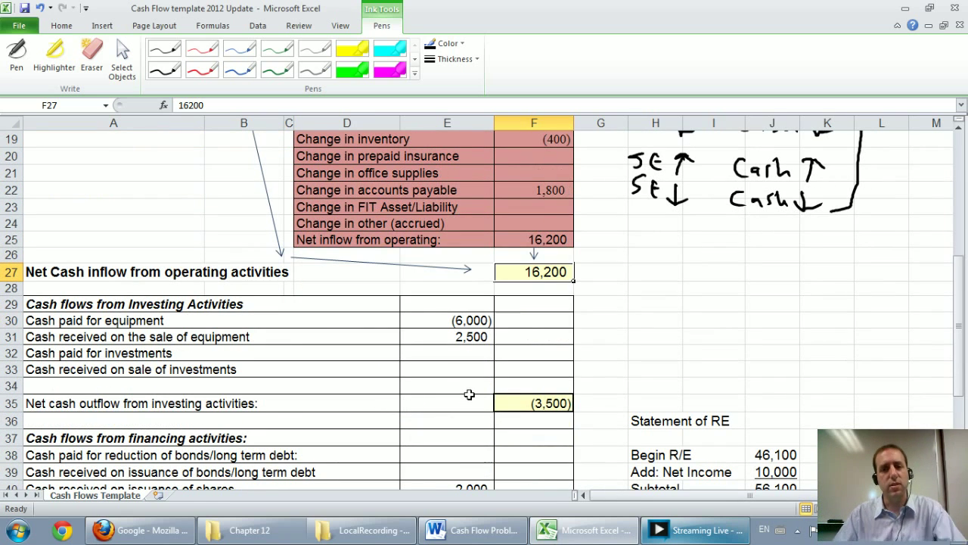
click(544, 399)
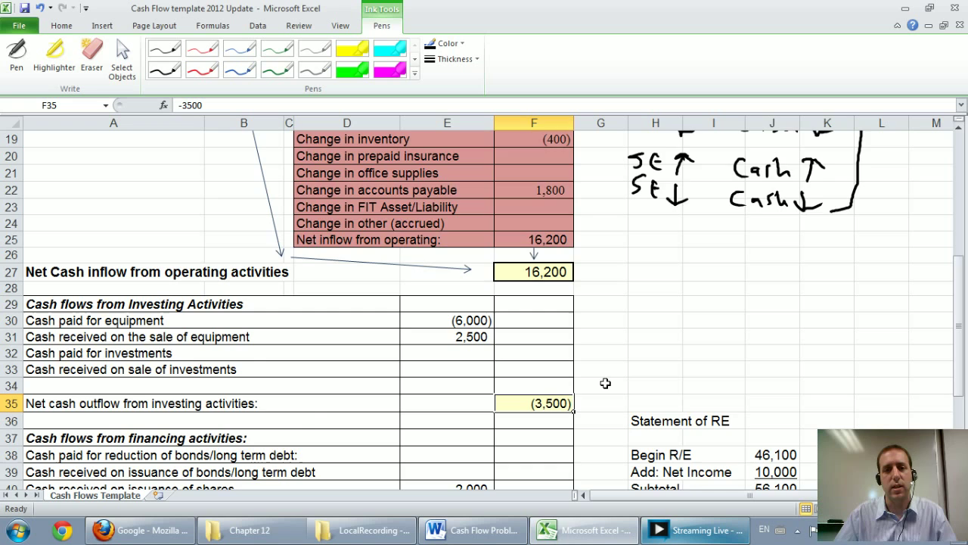
scroll(605, 383, down, 4)
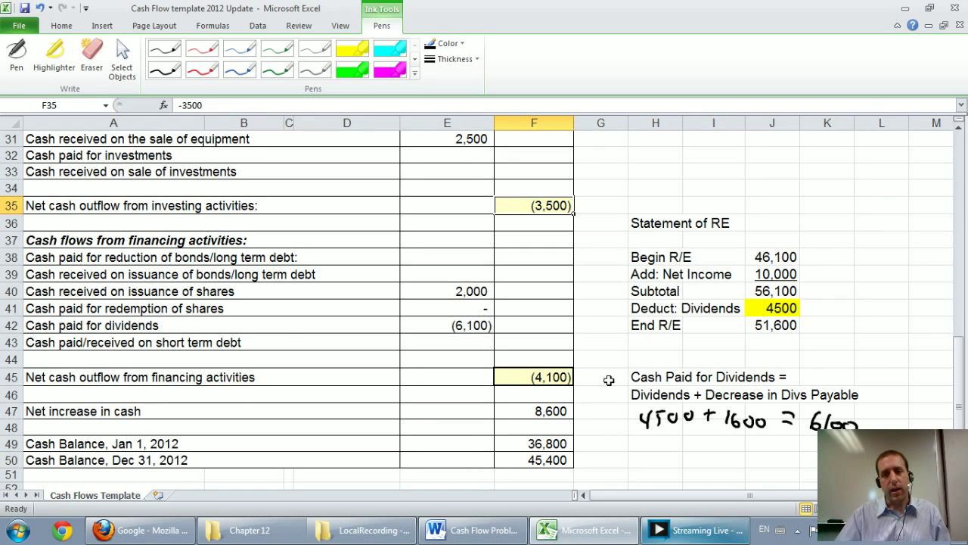
Step: Revisit the operating total in F27 and investing total in F35, comparing them with the financing total and net increase in cash
scroll(609, 380, up, 3)
click(566, 225)
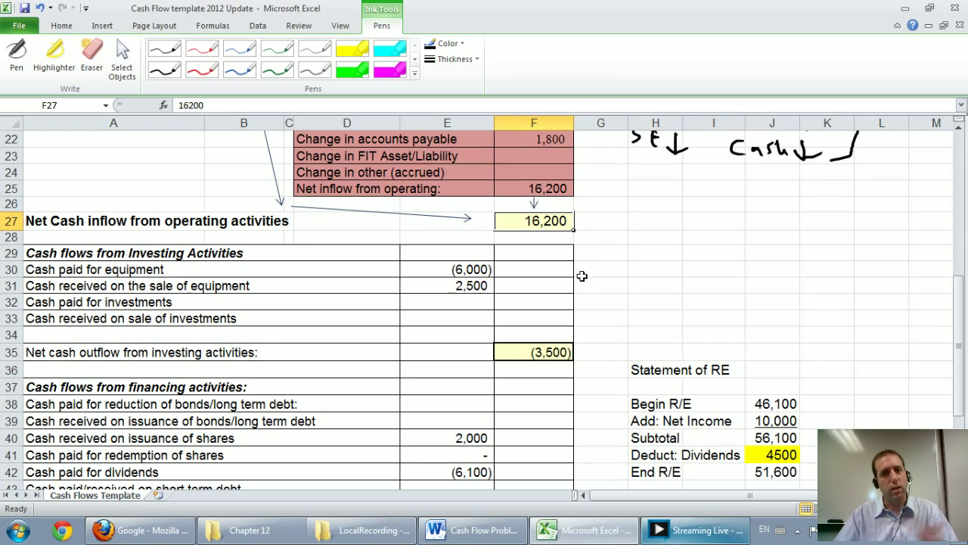
click(546, 351)
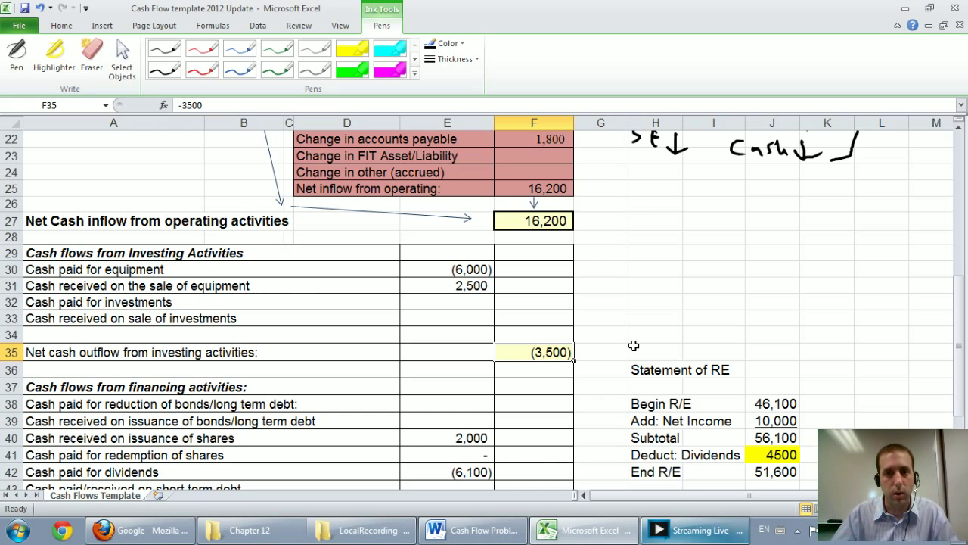
scroll(560, 327, down, 2)
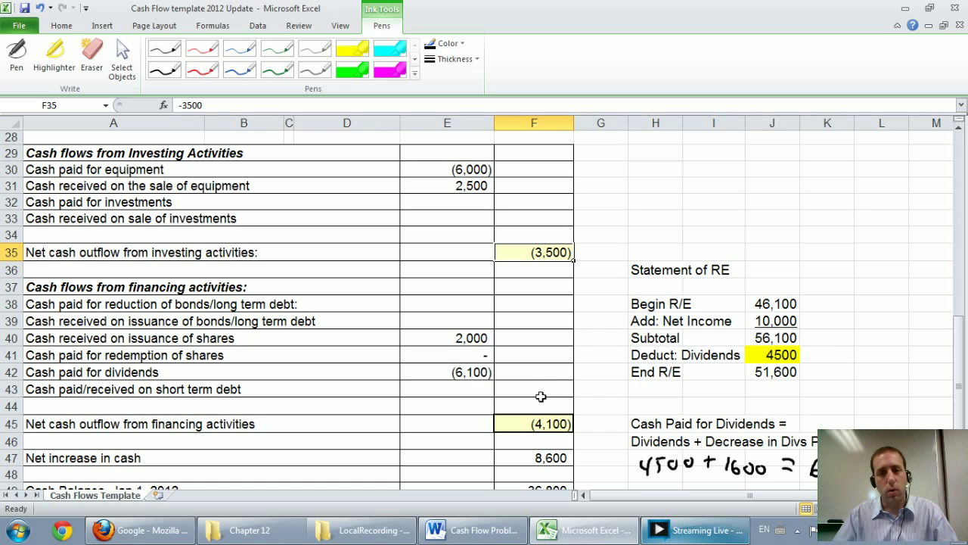
scroll(543, 396, down, 1)
scroll(545, 333, up, 3)
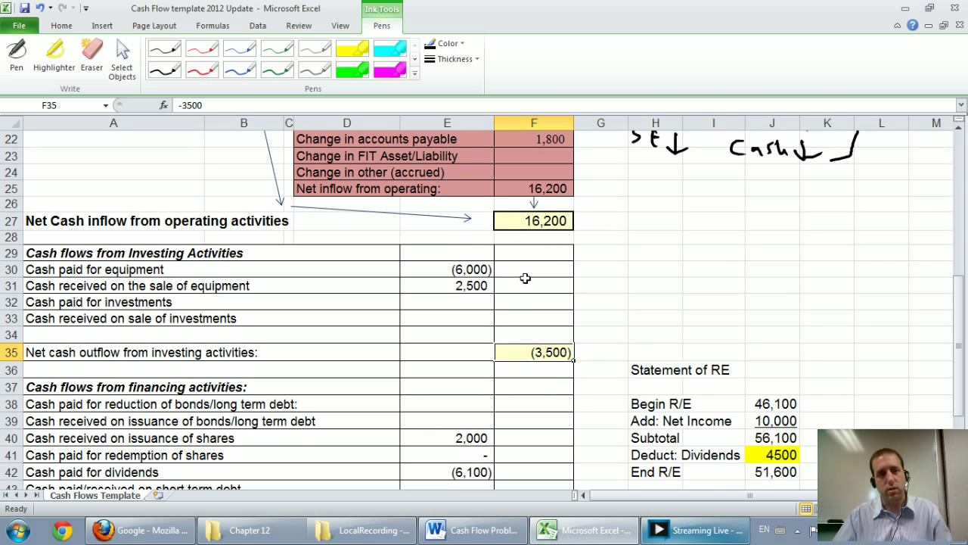
scroll(534, 291, down, 1)
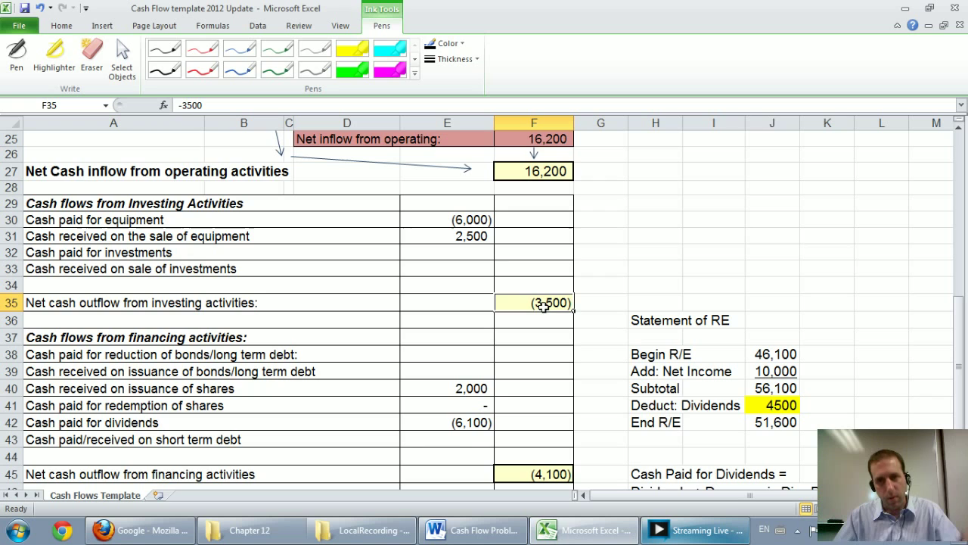
scroll(547, 295, down, 1)
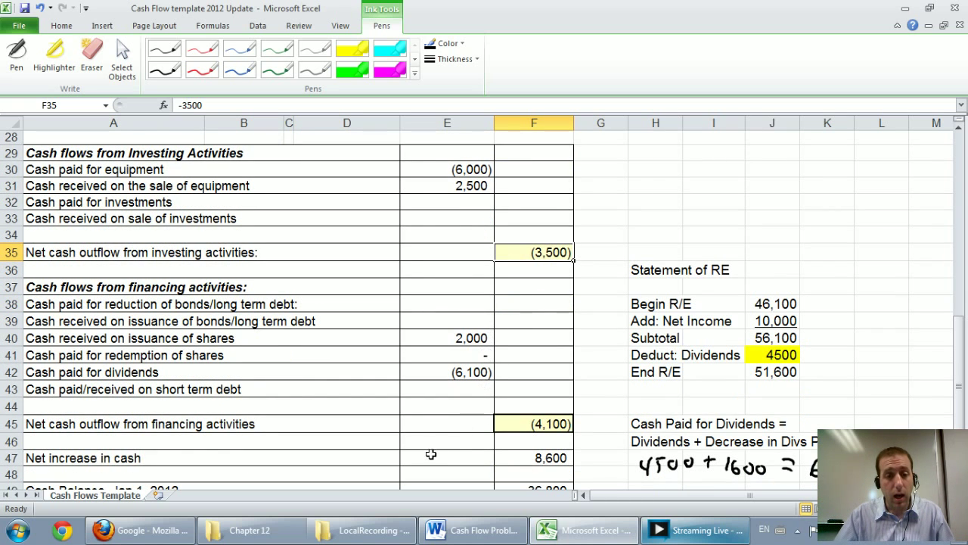
Step: Switch to Firefox and search Google for "lululemon cash flow"
click(148, 529)
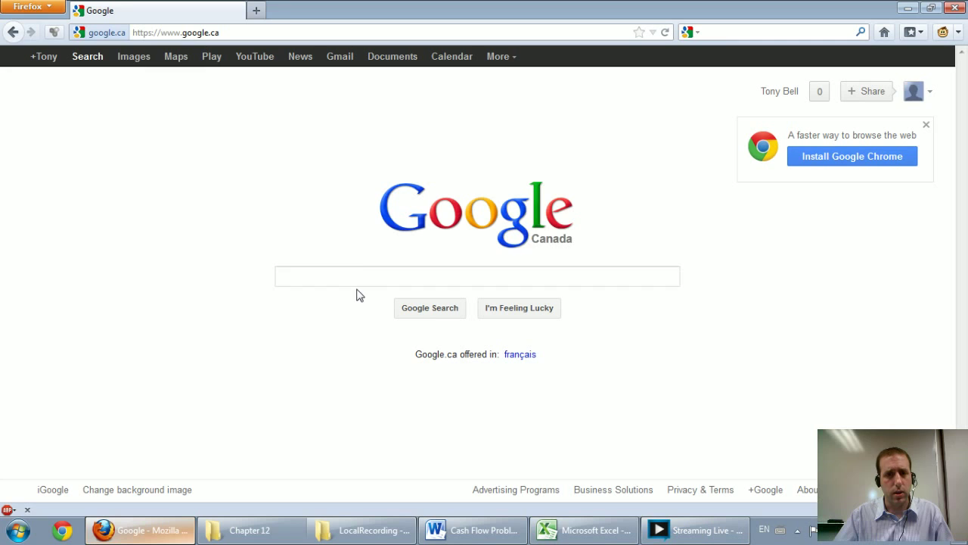
click(365, 277)
text(l)
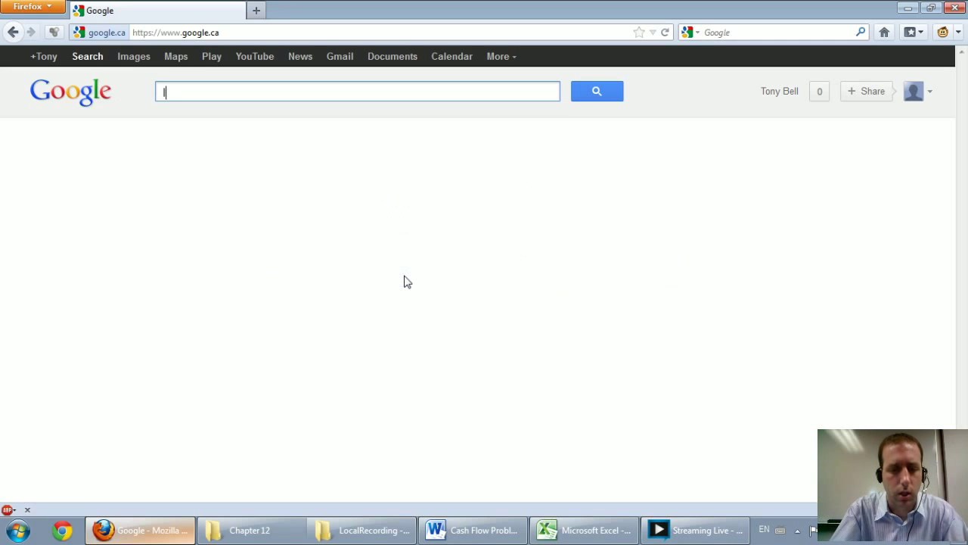
text(ululemo)
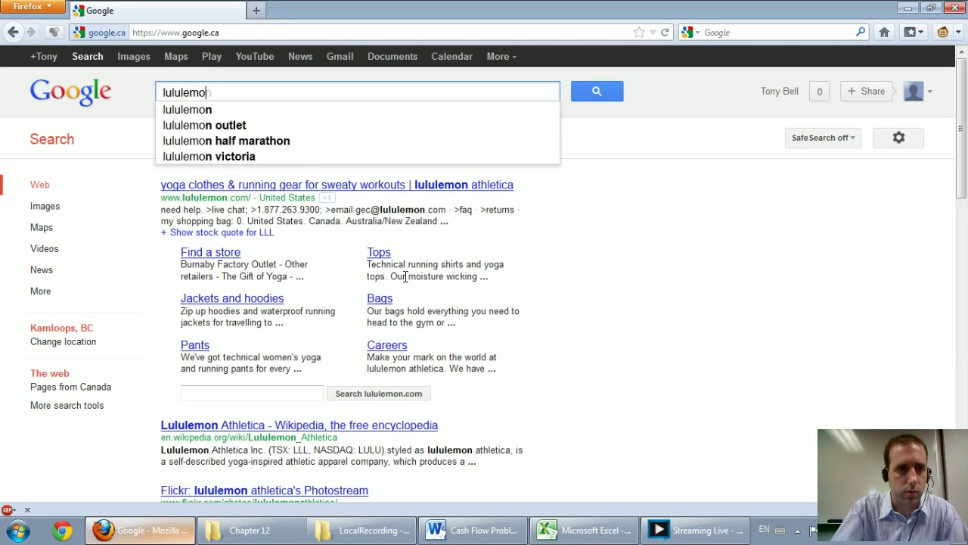
text(n cash flow)
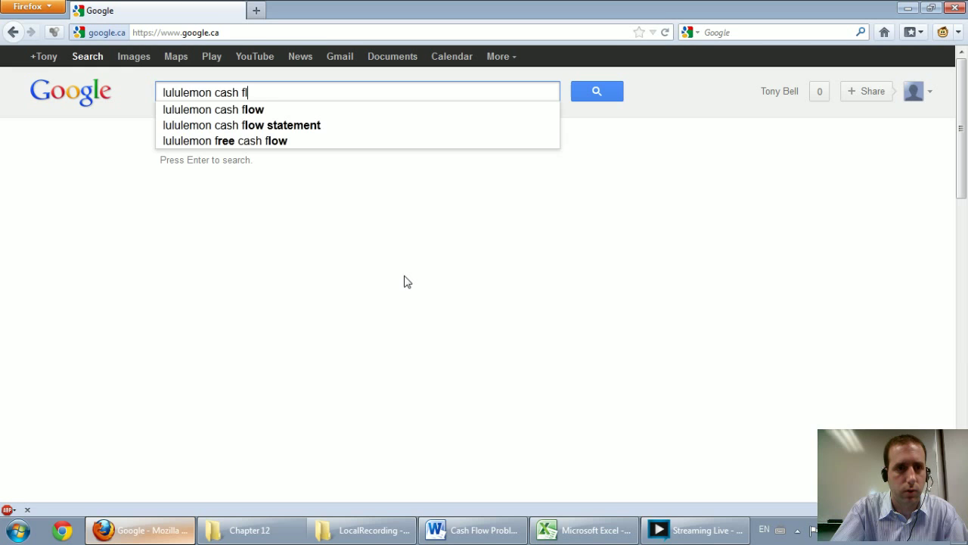
key(Return)
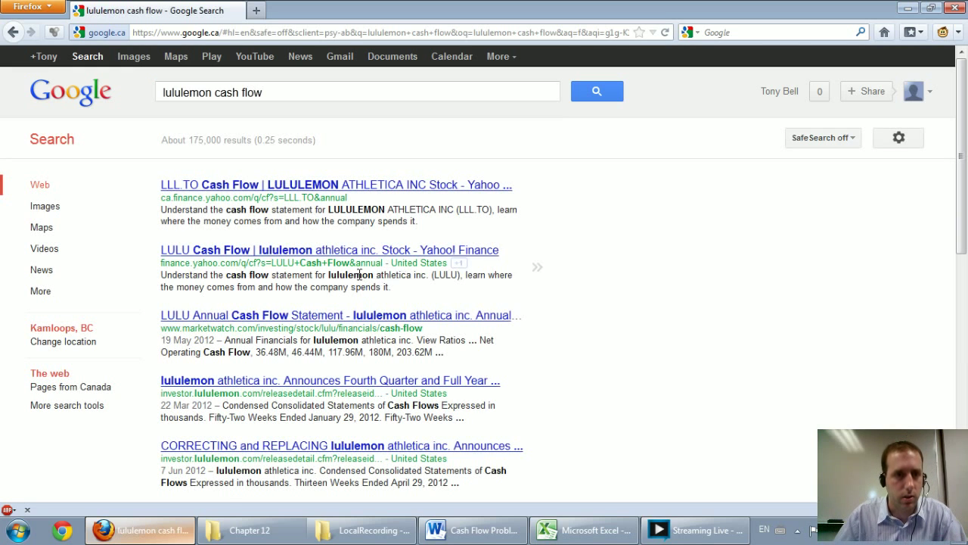
click(217, 185)
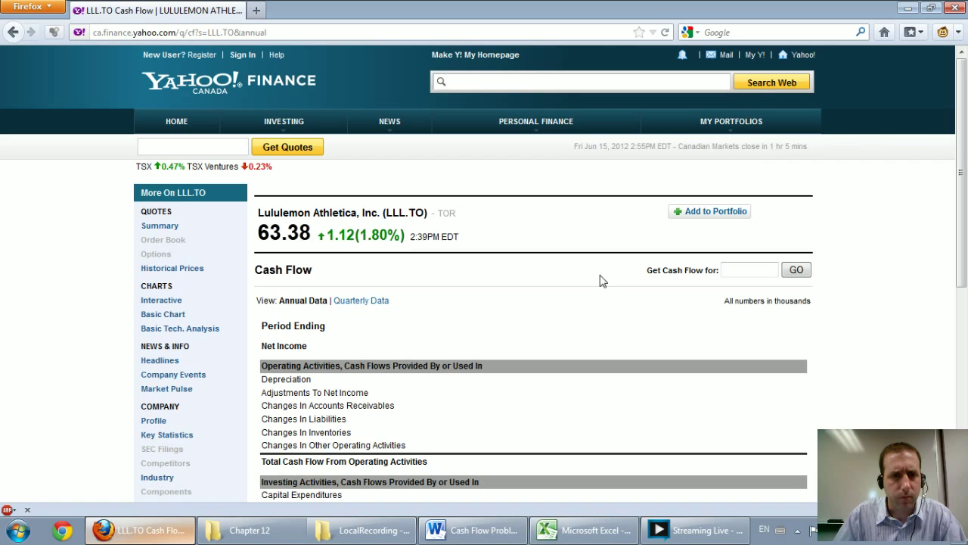
scroll(621, 273, down, 5)
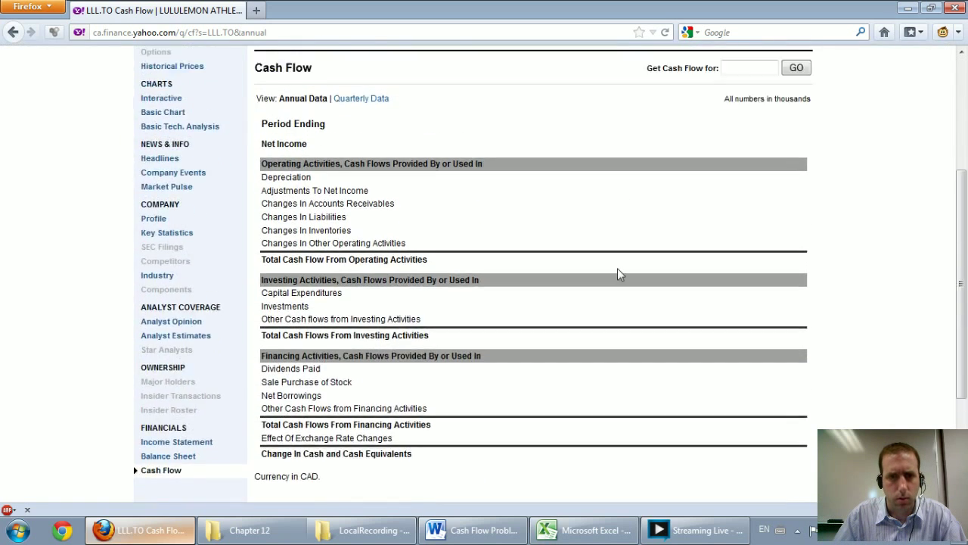
scroll(617, 267, up, 3)
click(13, 33)
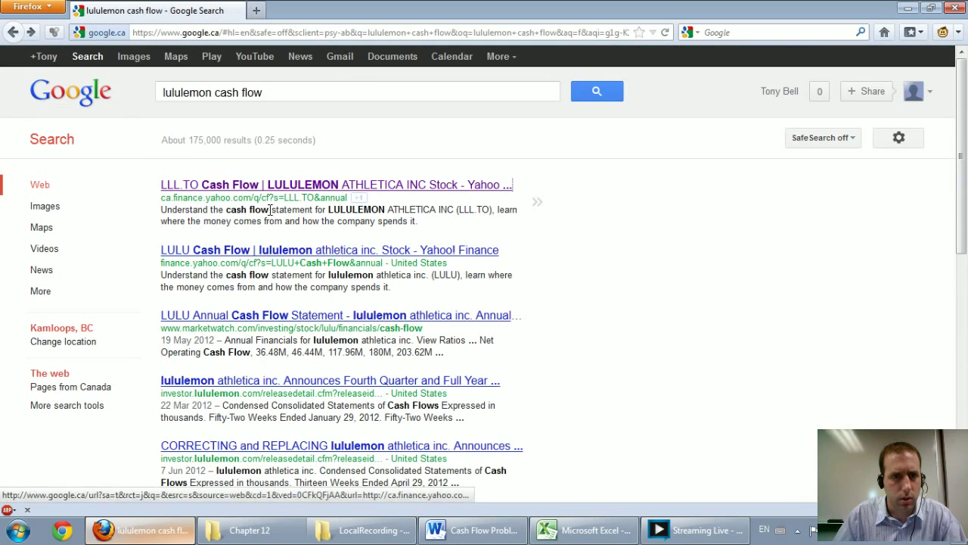
Step: Open the Yahoo! Finance search result for the LULU cash flow statement and enlarge the page around the annual figures
click(278, 250)
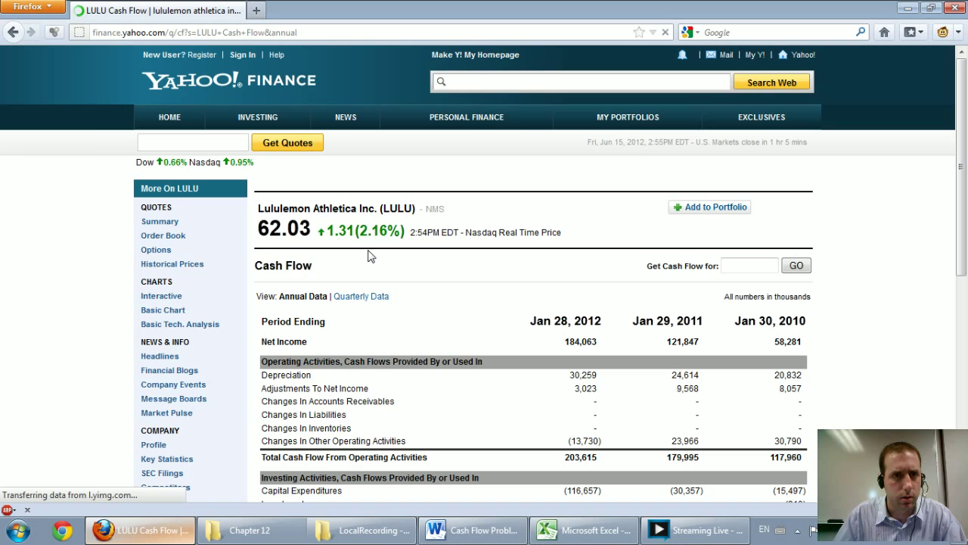
scroll(488, 264, down, 5)
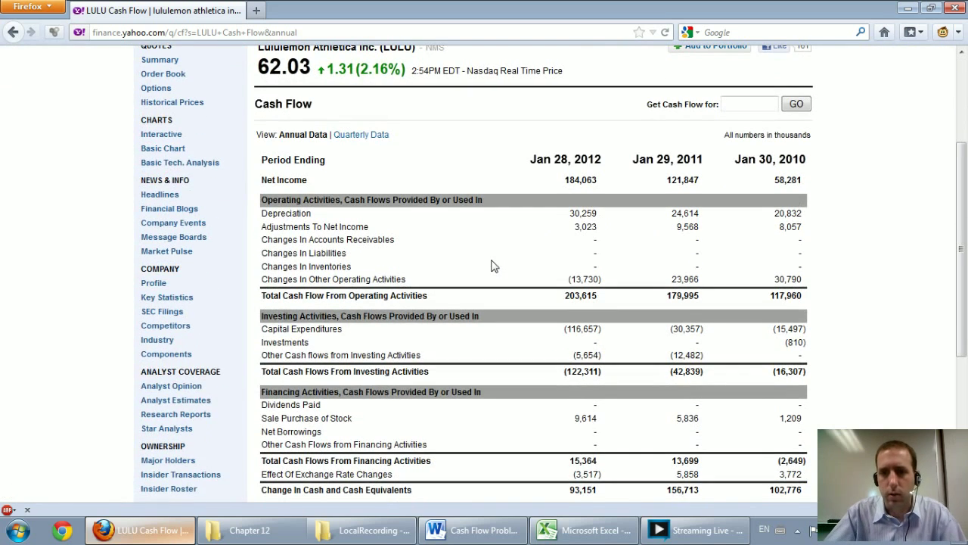
key(ctrl+plus)
key(ctrl+plus)
key(ctrl+plus)
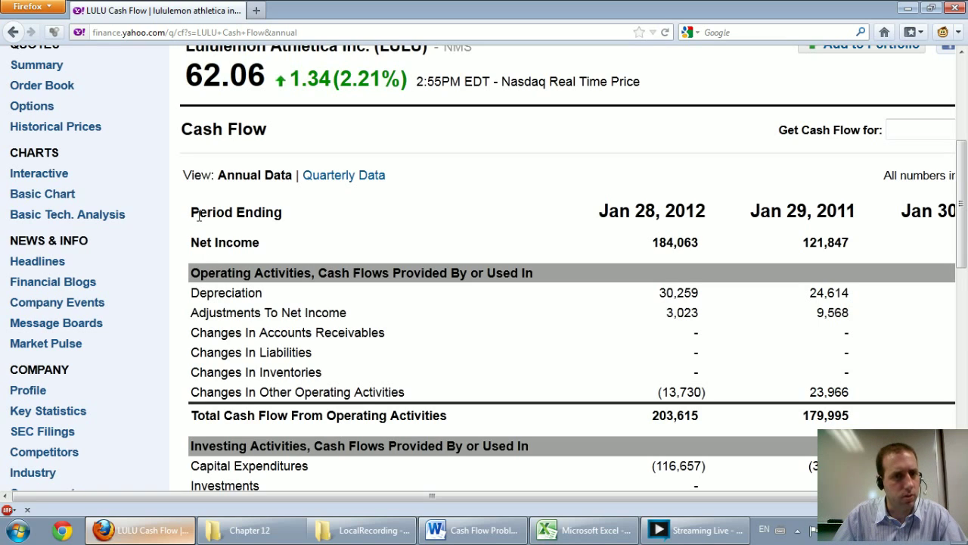
Step: Highlight the Net Income label at the start of the Lululemon cash flow statement
drag(190, 212, 268, 246)
click(269, 246)
drag(191, 242, 241, 242)
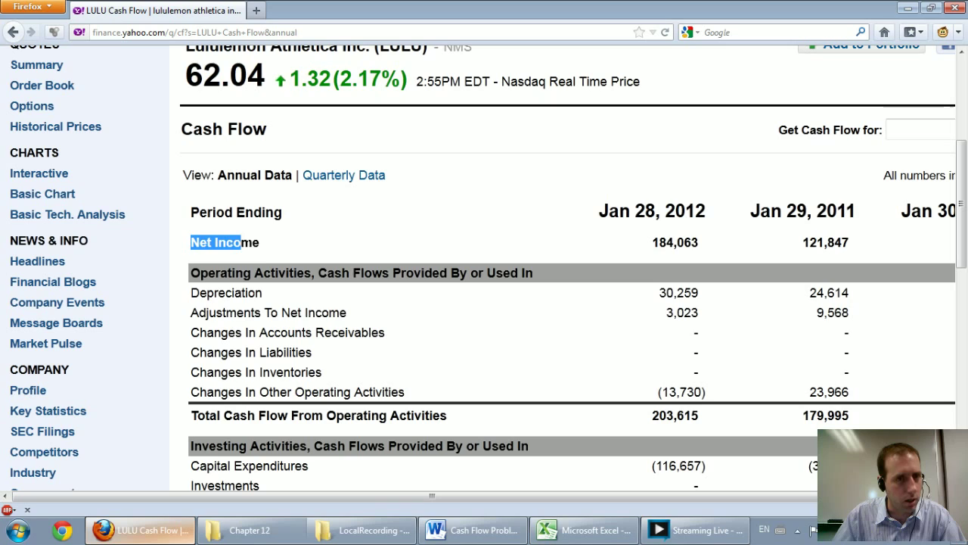
Step: Switch back to the Excel cash flow template and select the Net income label and its amount in the INDIRECT section
click(584, 530)
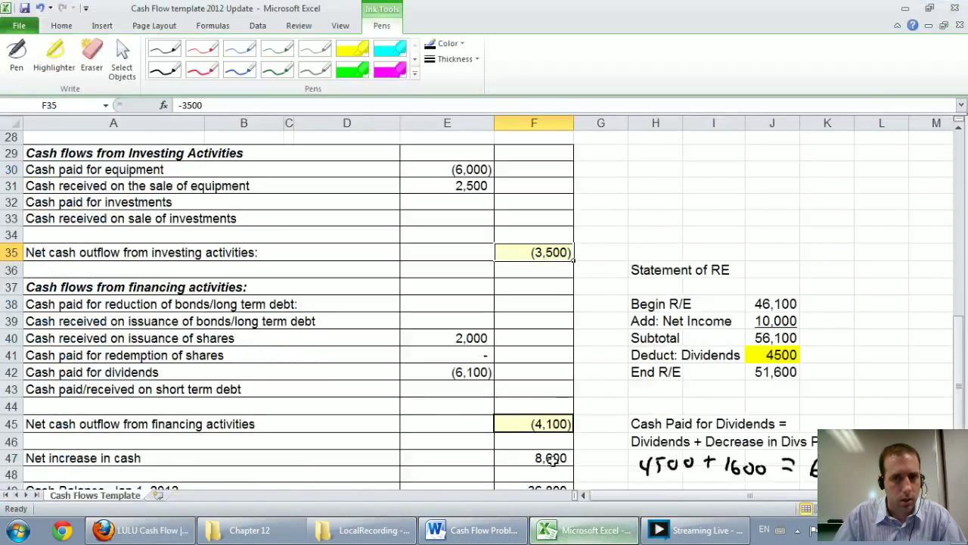
scroll(546, 378, up, 4)
scroll(432, 190, down, 1)
click(374, 197)
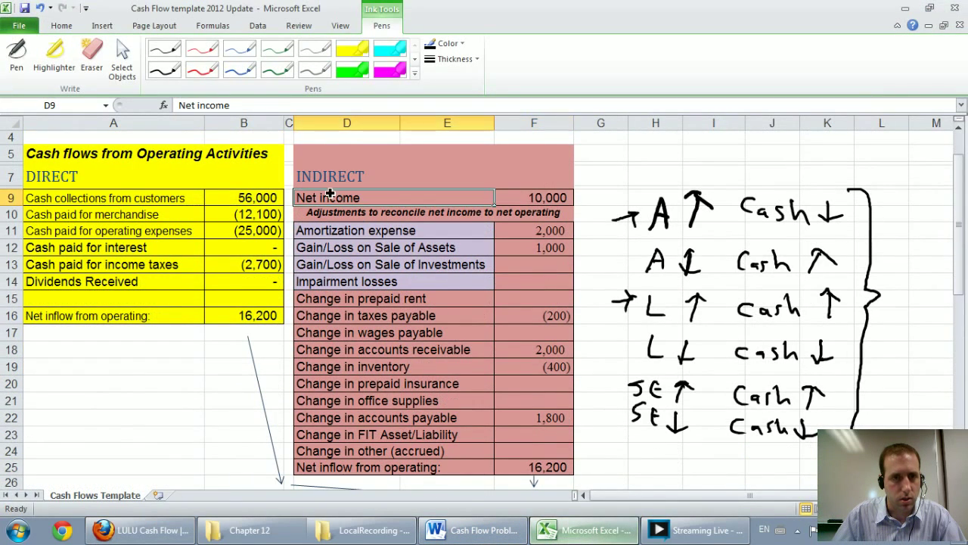
click(508, 199)
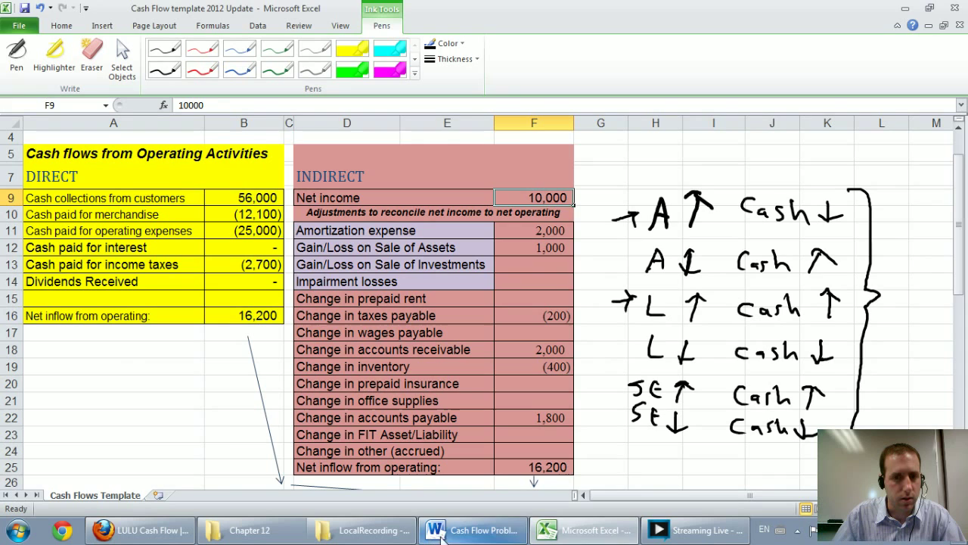
Step: Switch back to Lululemon's cash flow statement in Firefox, clear the Net Income highlight and look through the operating, investing and financing sections
click(499, 535)
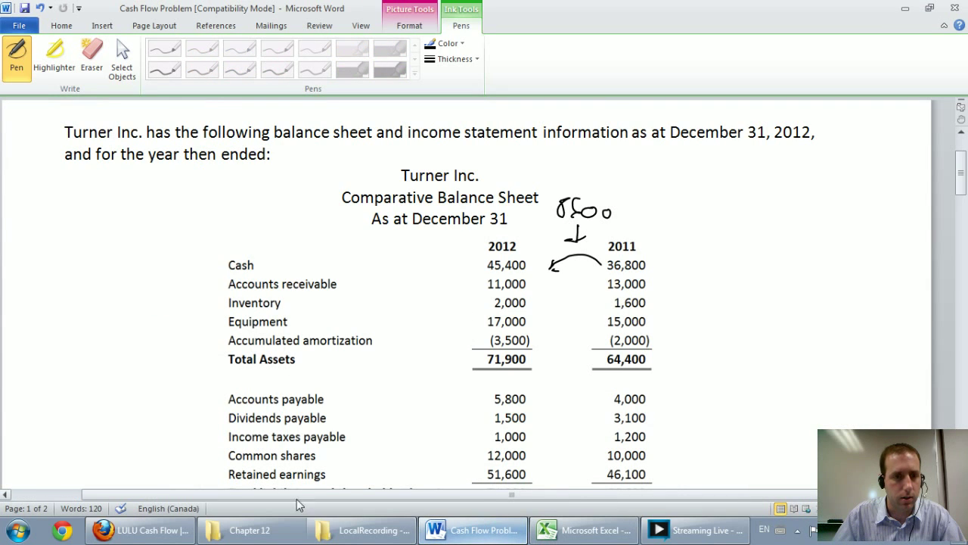
click(144, 530)
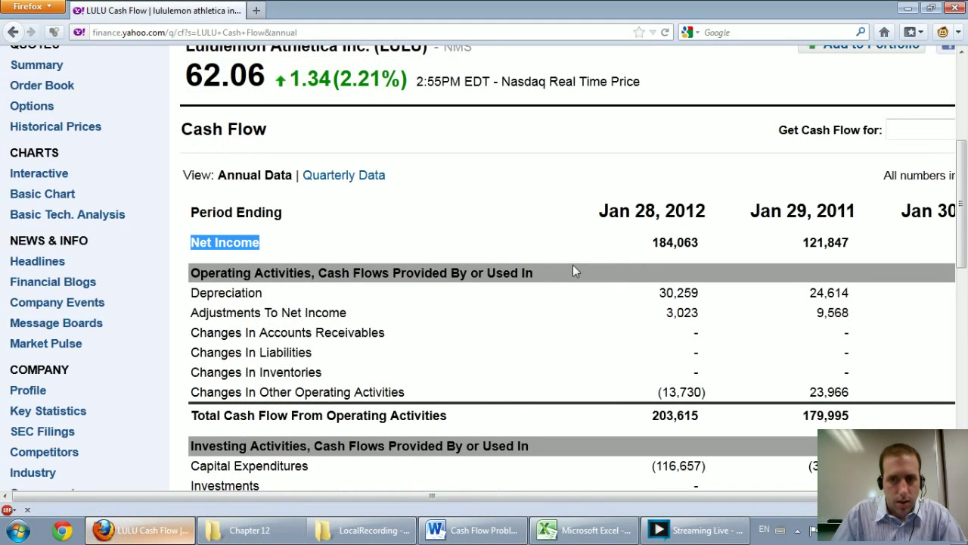
click(652, 242)
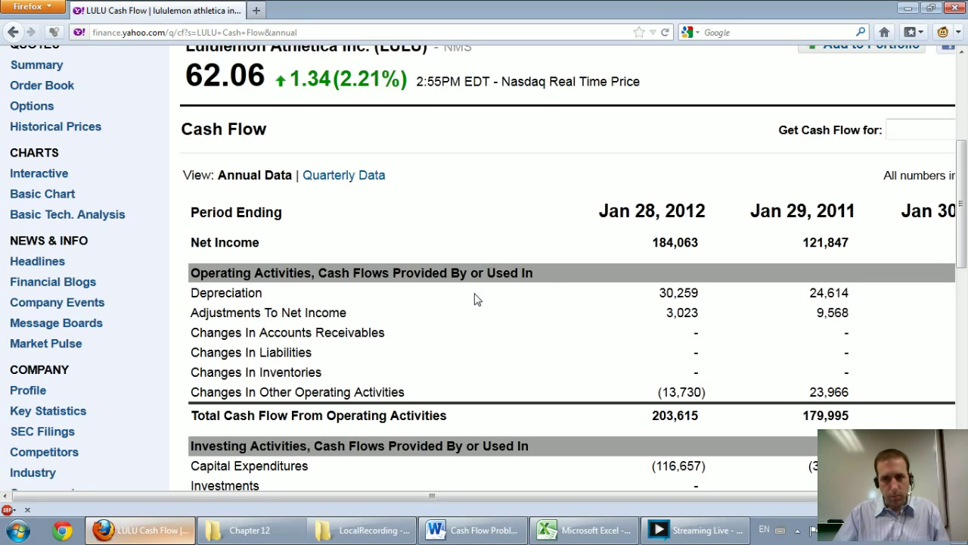
scroll(470, 295, down, 6)
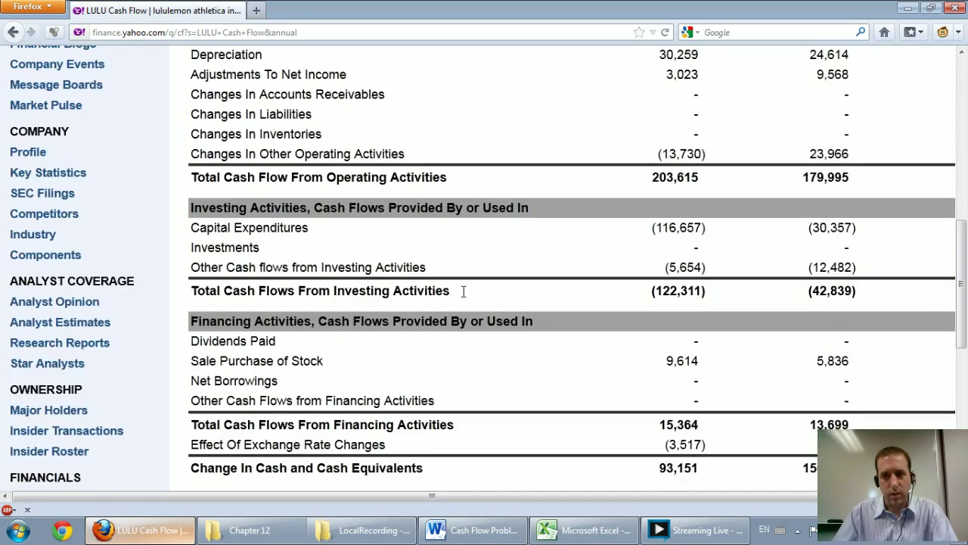
Step: Highlight the Total Cash Flow From Operating Activities amount for Jan 28, 2012, followed by the one for Jan 29, 2011
scroll(463, 291, up, 3)
scroll(462, 296, up, 3)
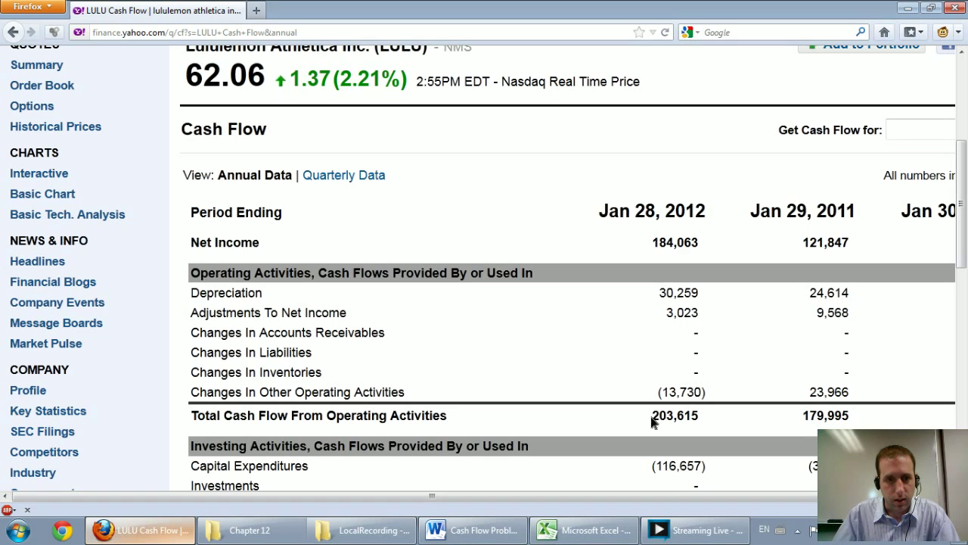
drag(650, 415, 705, 415)
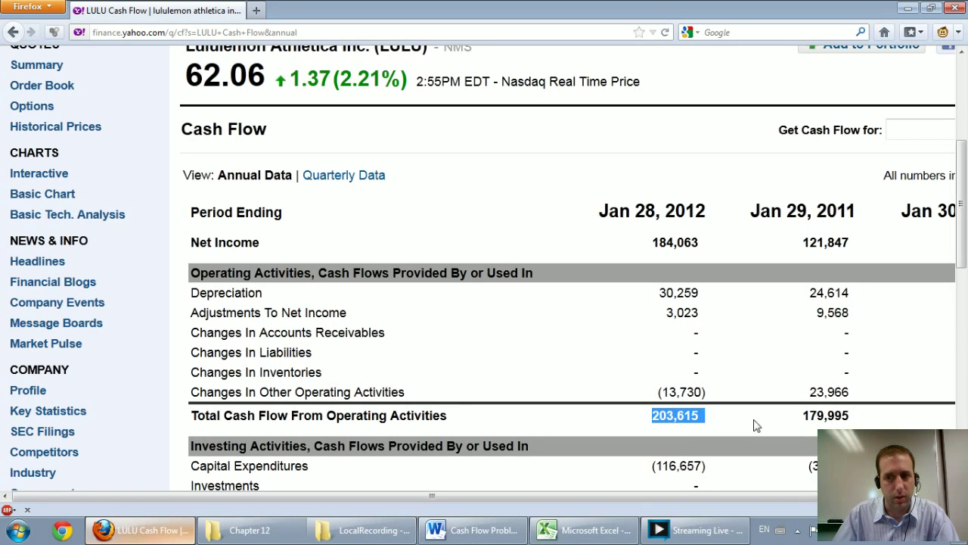
drag(800, 416, 849, 415)
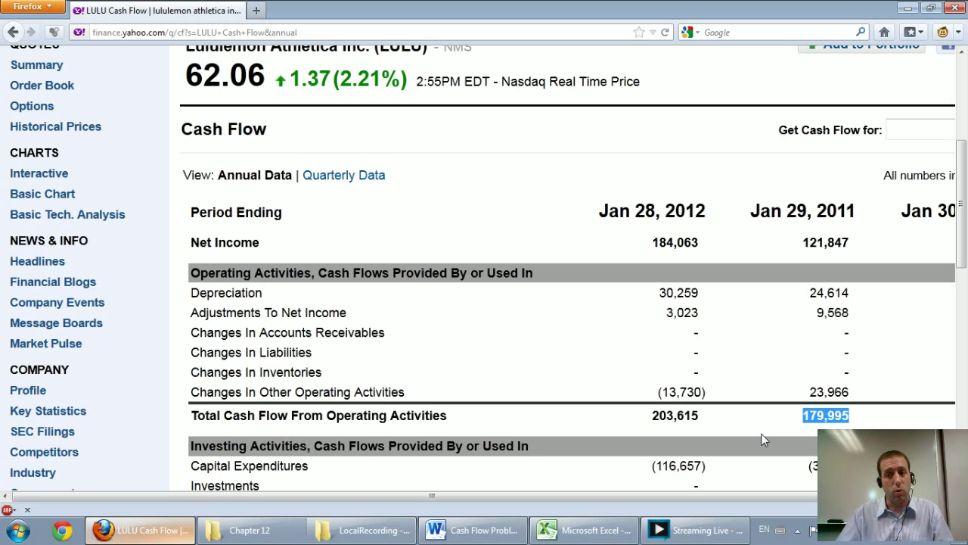
Step: Examine Lululemon's investing and financing activities, pointing out the Dividends Paid and Sale Purchase of Stock amounts for both years
scroll(764, 440, down, 5)
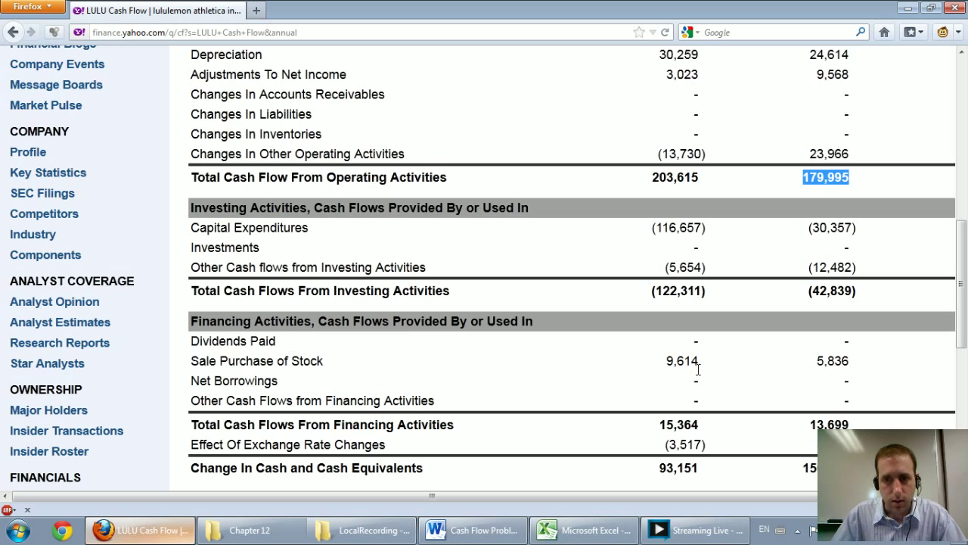
click(676, 358)
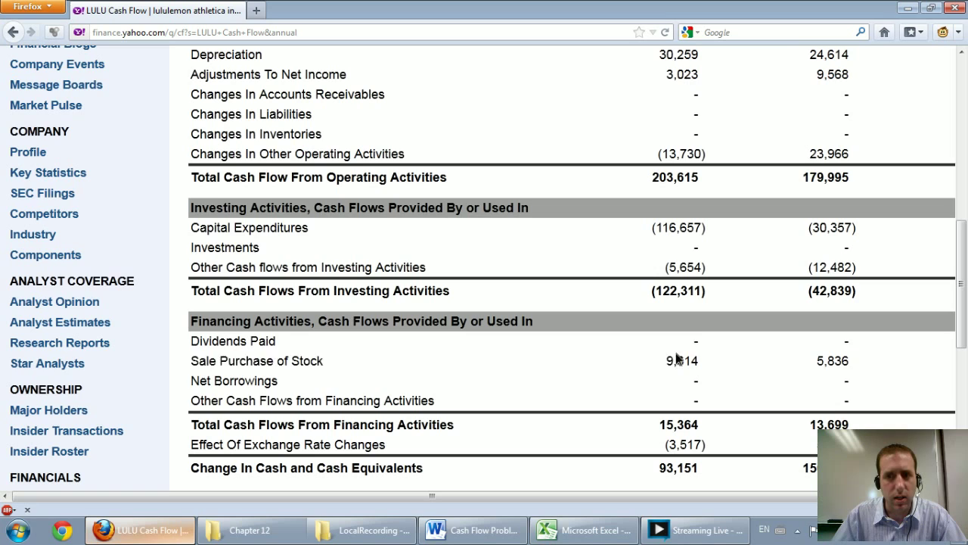
drag(676, 358, 847, 342)
click(768, 346)
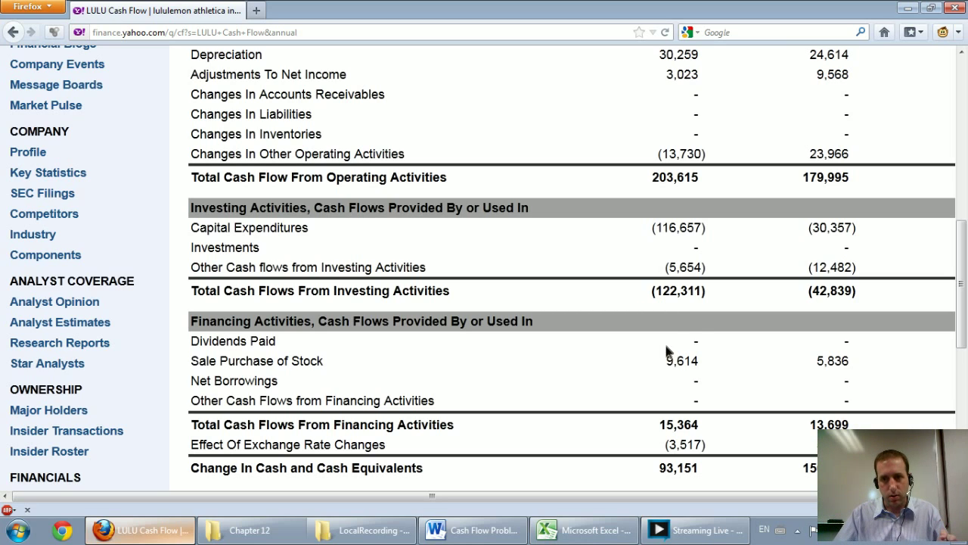
drag(667, 348, 677, 361)
click(669, 390)
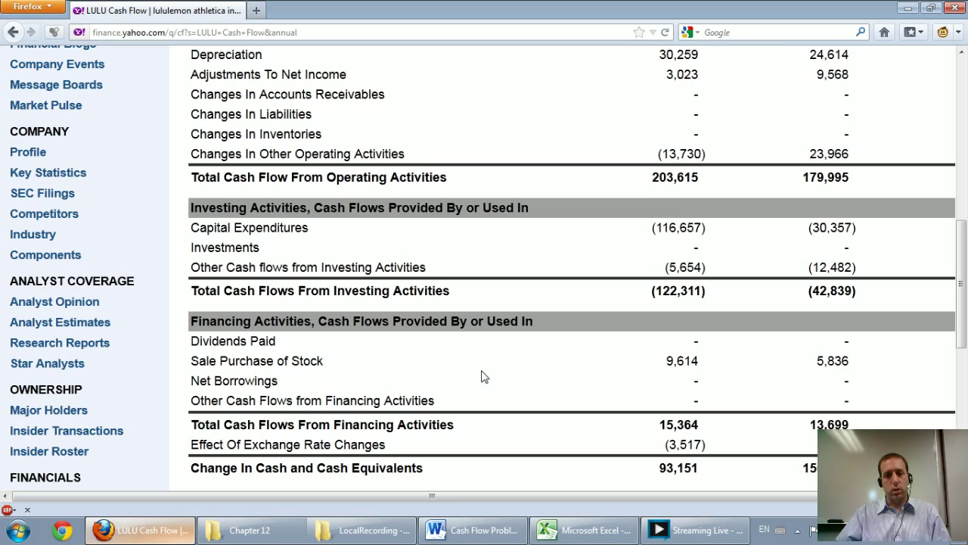
Step: View Turner Inc.'s comparative balance sheet in Word, then return to the start of the Statement of Cash Flow in Excel
click(470, 529)
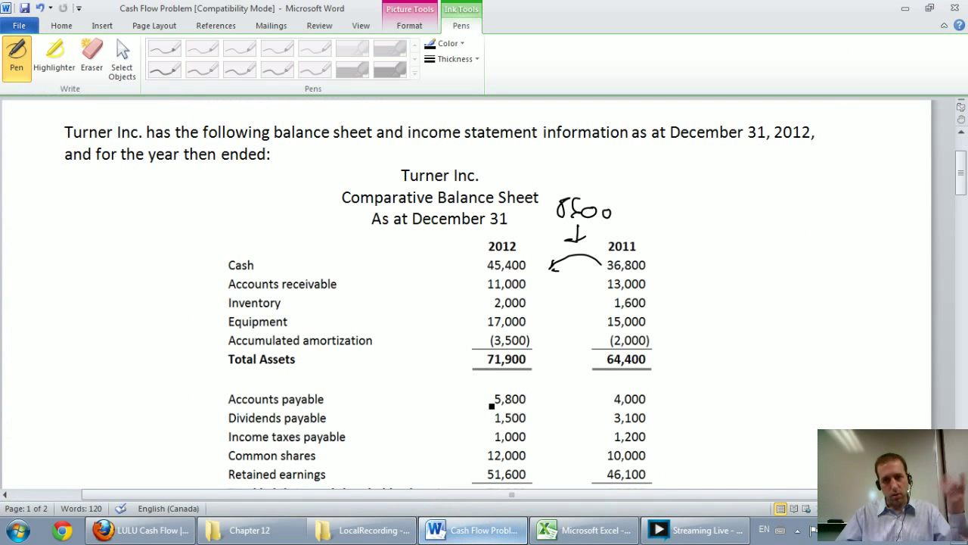
scroll(497, 386, down, 1)
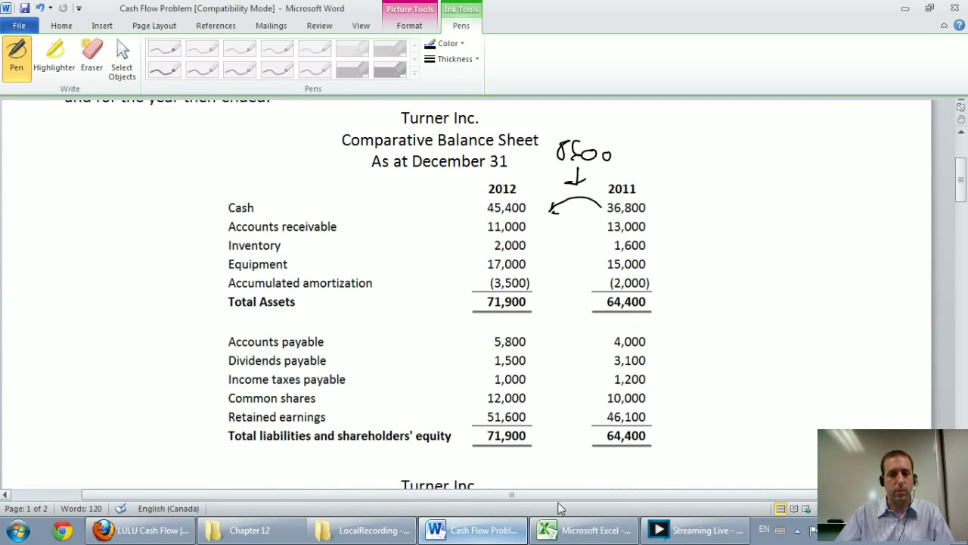
click(582, 530)
scroll(461, 376, up, 1)
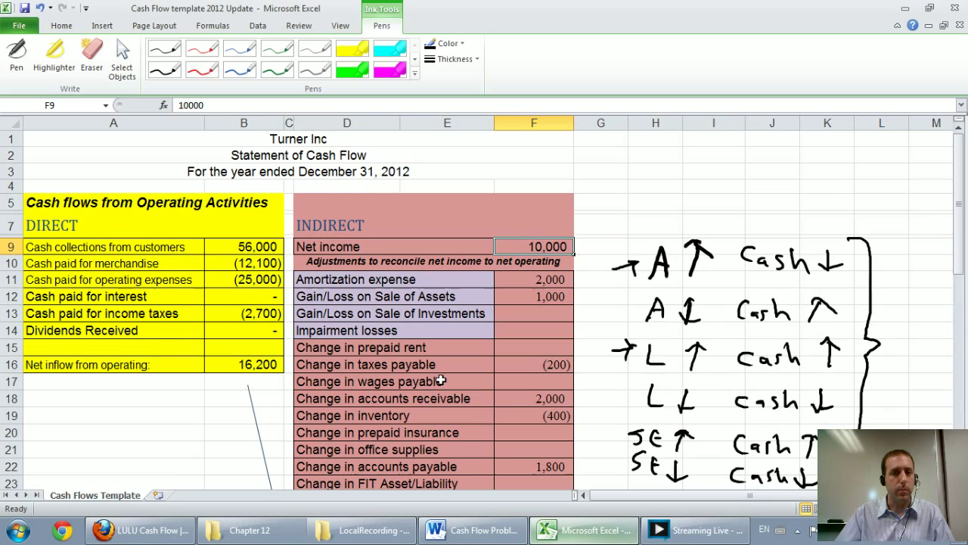